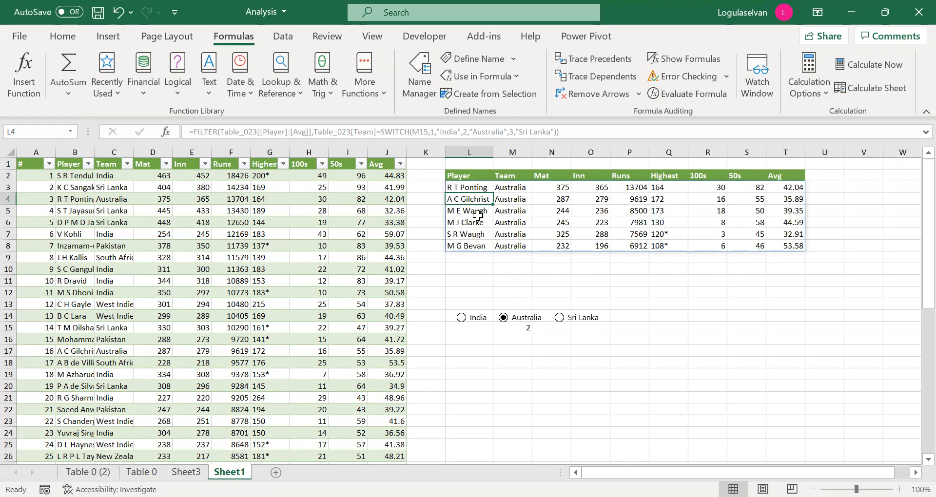
click(479, 190)
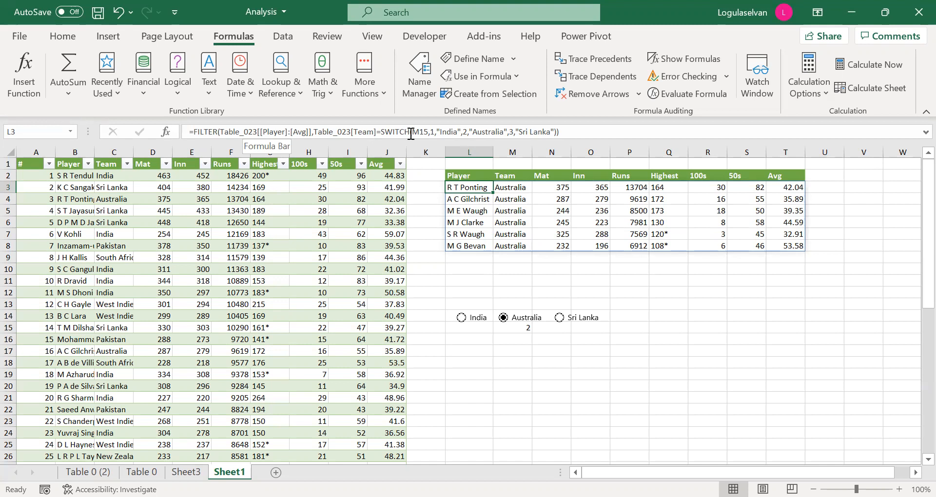
click(472, 177)
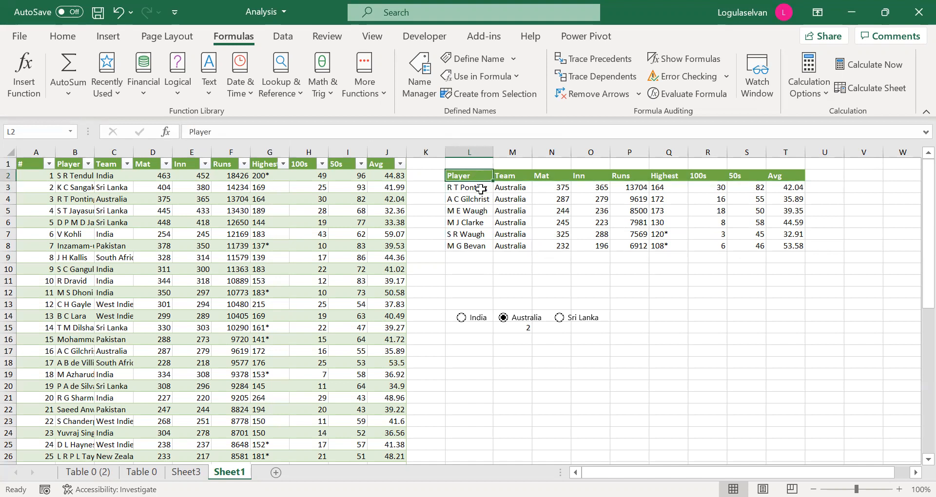
click(791, 190)
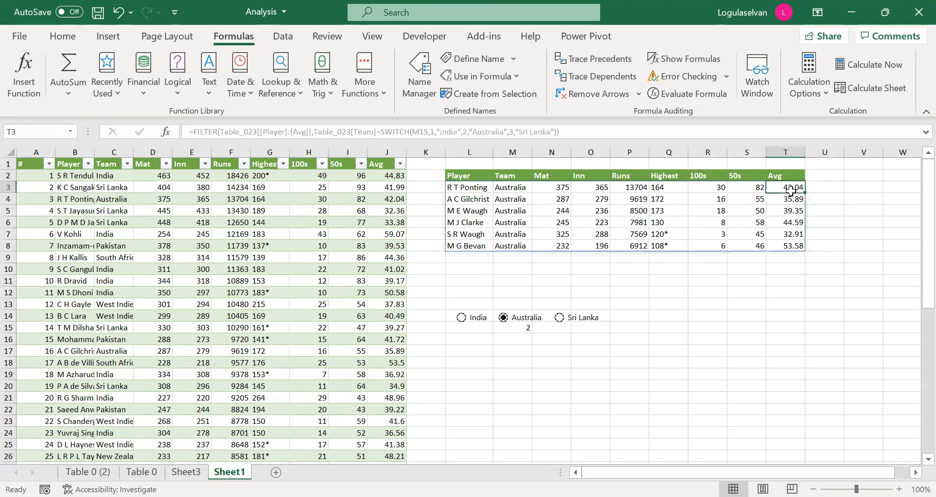
Insert a 2-D clustered bar chart of the filtered table's Player and Avg columns and place it over the source table.
click(469, 174)
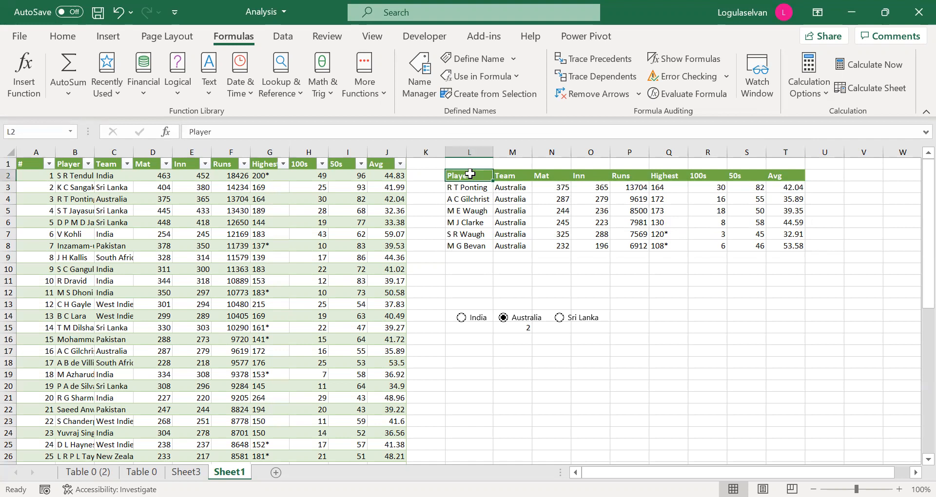
key(ctrl+shift+Down)
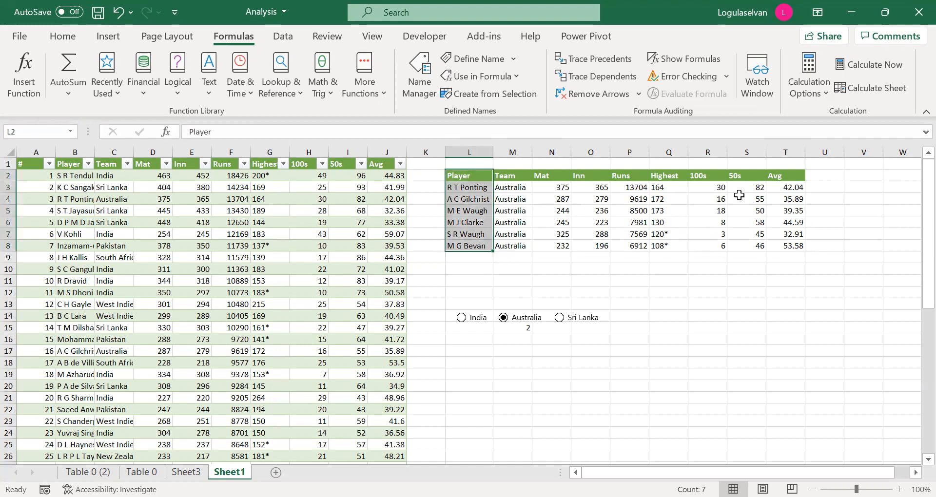
drag(778, 177, 778, 244)
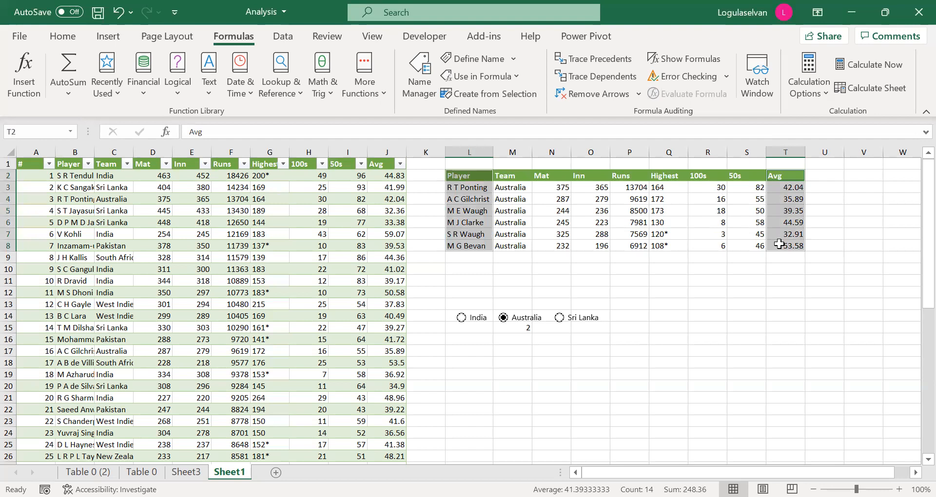
click(108, 37)
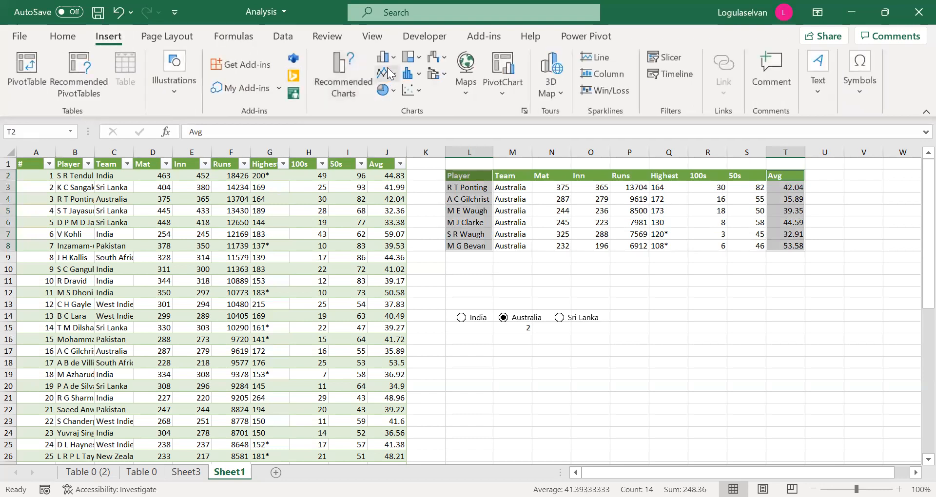
click(392, 61)
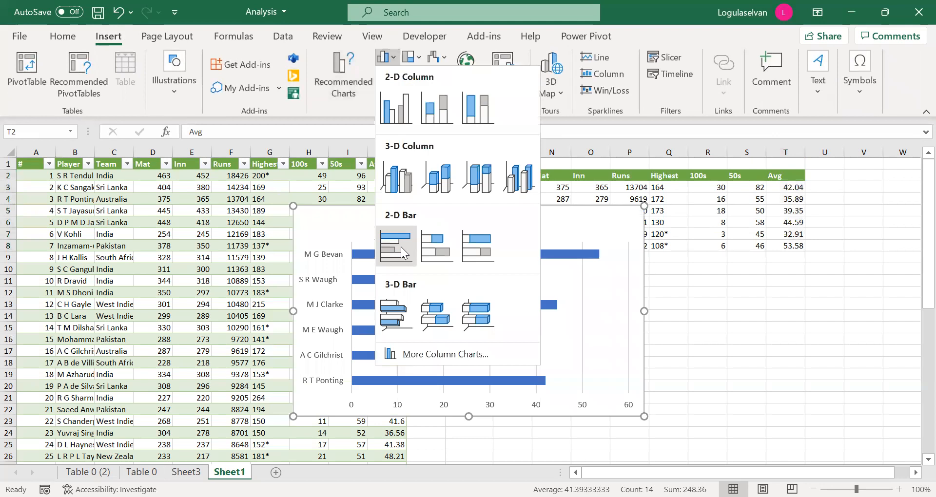
click(400, 247)
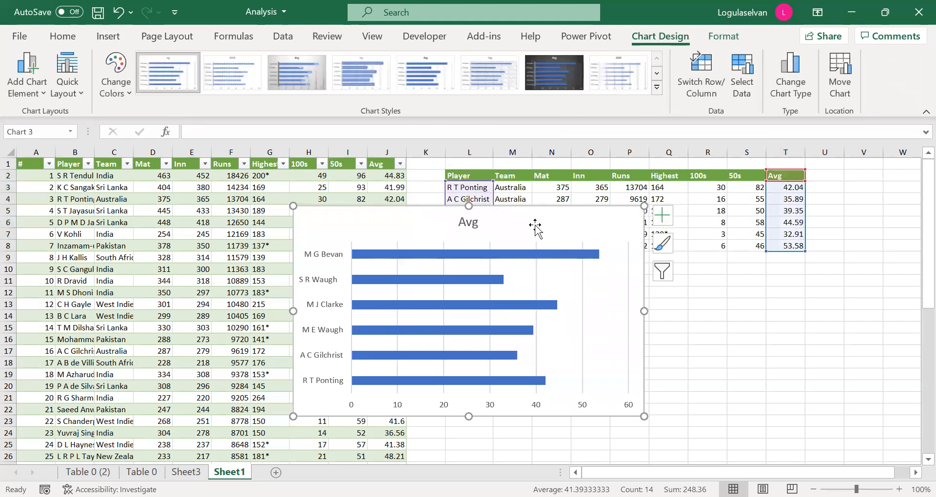
drag(533, 225, 301, 196)
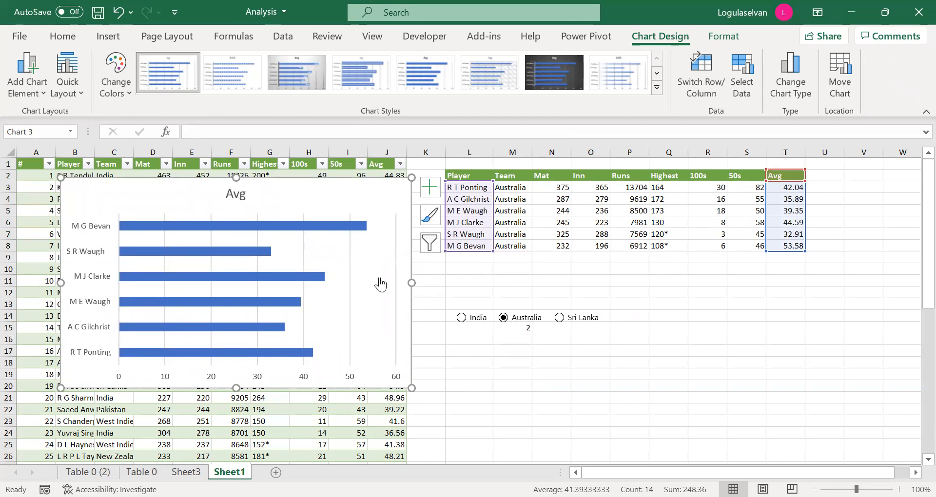
Add data labels to the bars of the Avg chart and shift the chart slightly down.
click(336, 229)
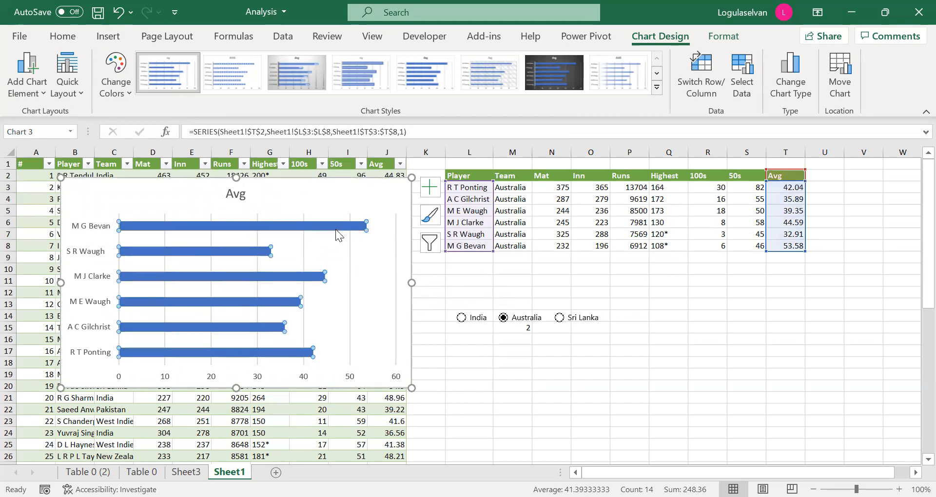
right_click(335, 229)
click(398, 347)
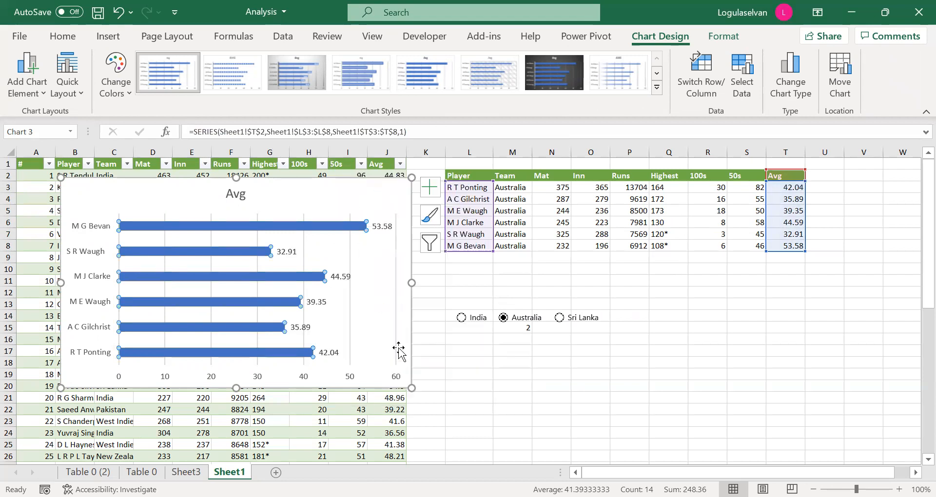
drag(318, 200, 316, 218)
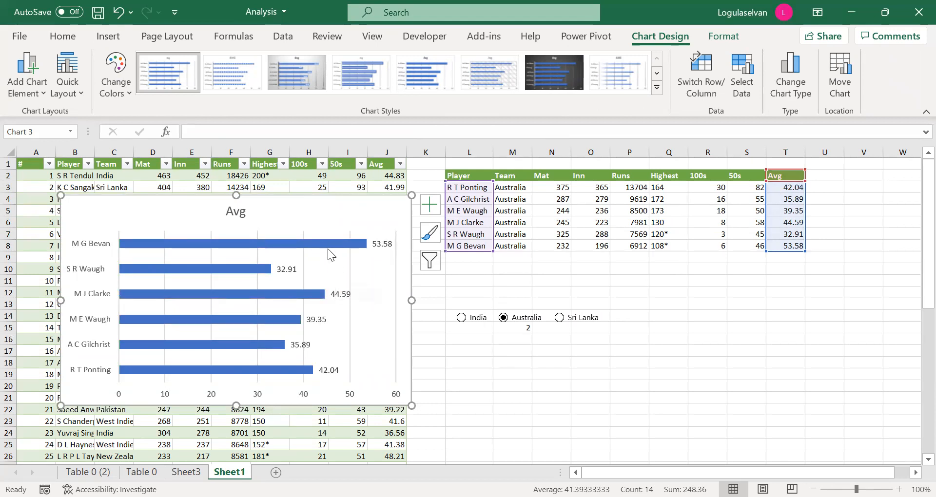
mouse_move(327, 244)
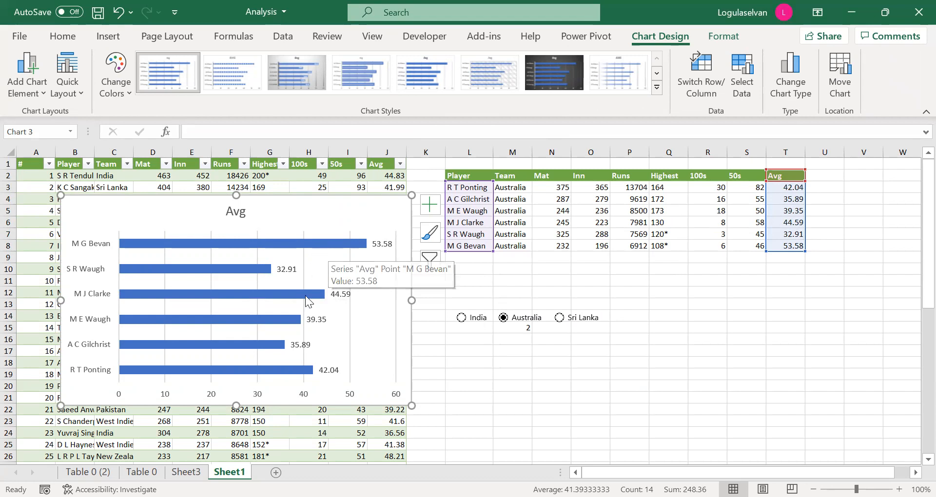
mouse_move(307, 374)
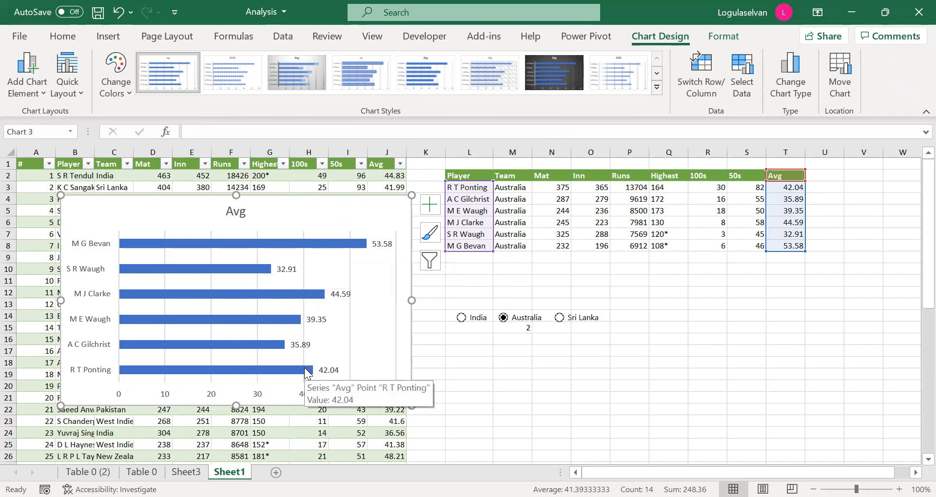
Wrap the FILTER formula in L3 in SORT with sort index 9 and ascending order 1.
click(465, 189)
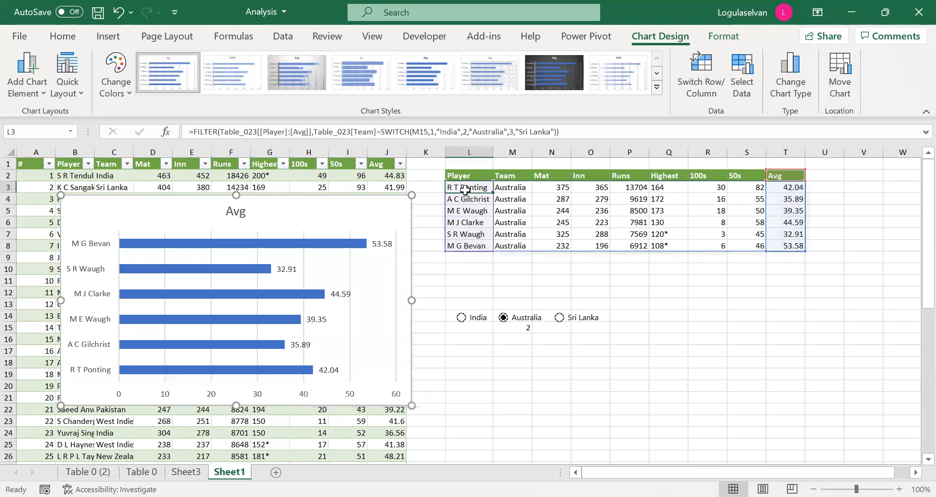
click(193, 132)
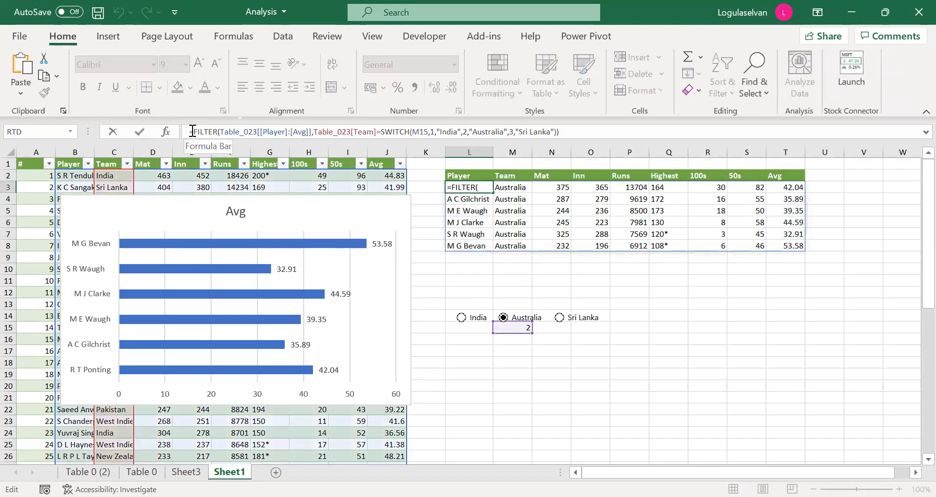
text(sort()
click(585, 133)
text(,)
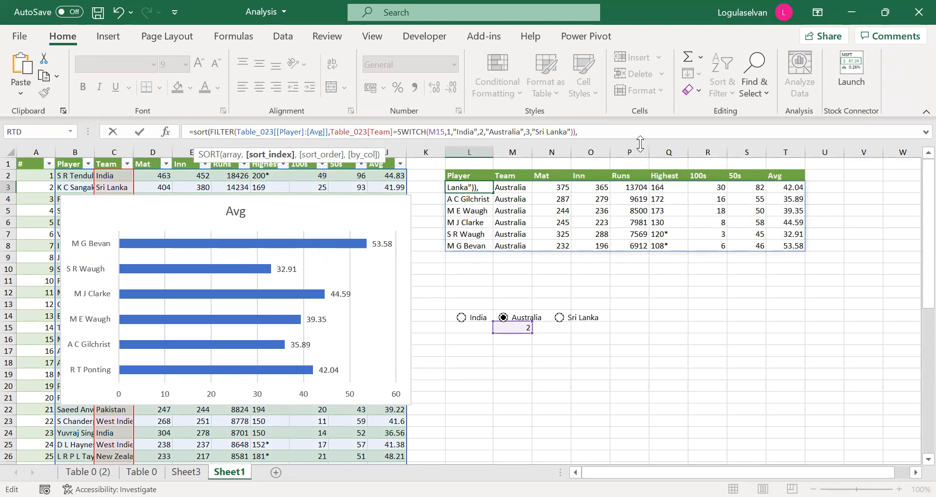
text(9,)
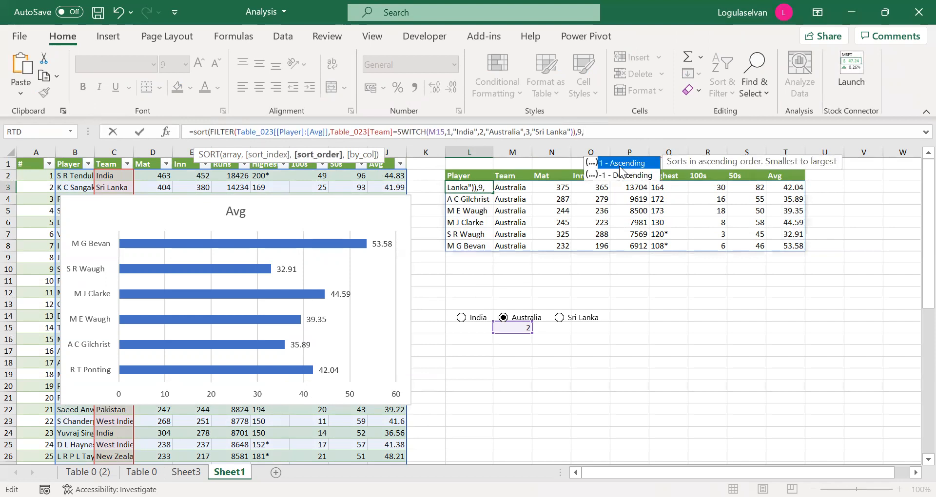
text(1,))
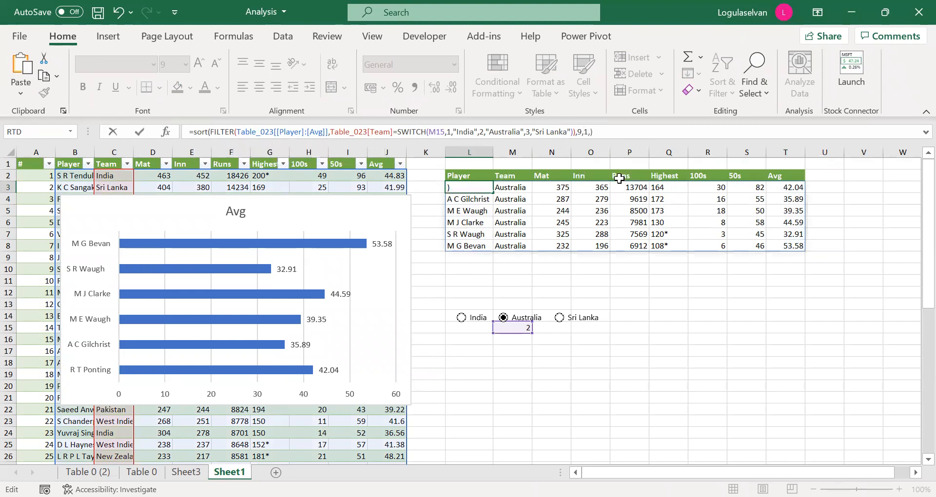
key(Return)
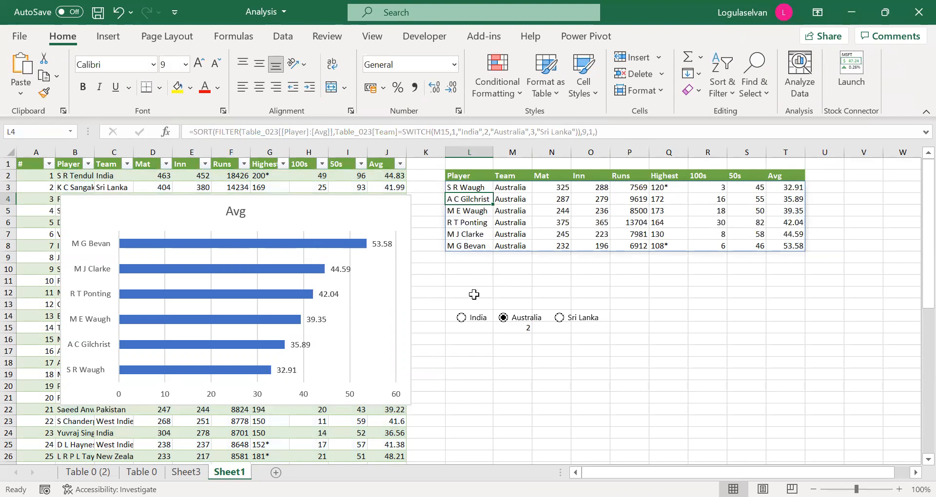
Test the sorted table and chart by switching the team option to India, Sri Lanka, Australia and back to India.
mouse_move(359, 254)
drag(781, 187, 784, 254)
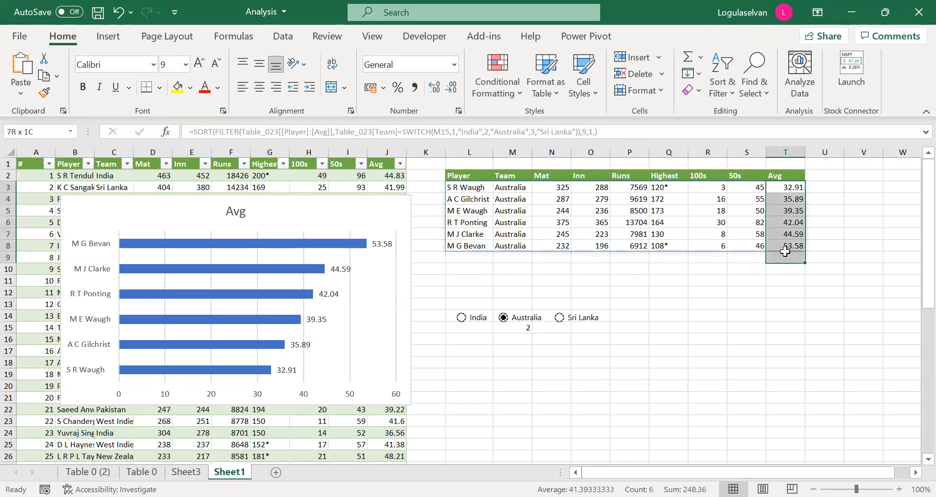
click(323, 223)
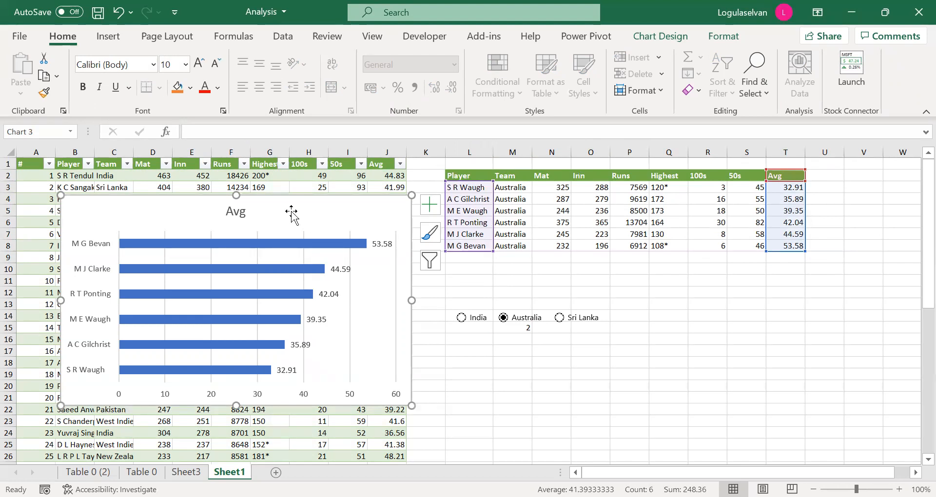
click(461, 317)
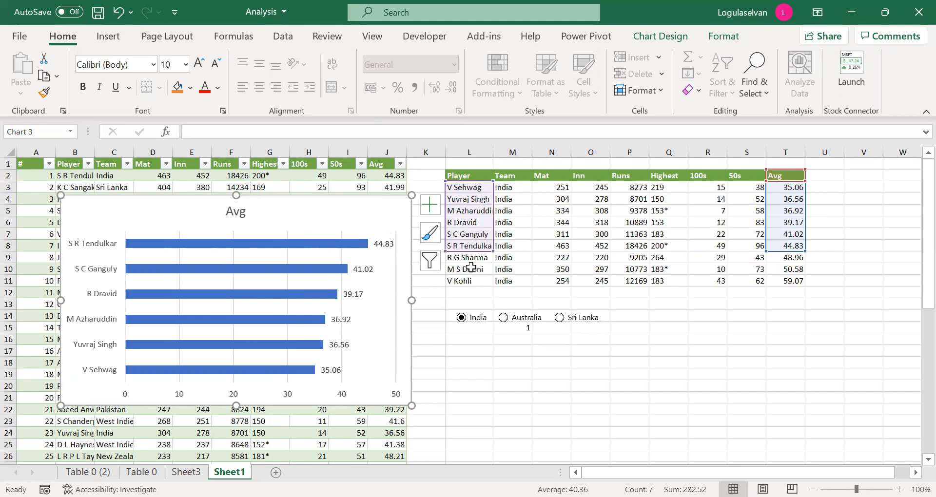
click(559, 320)
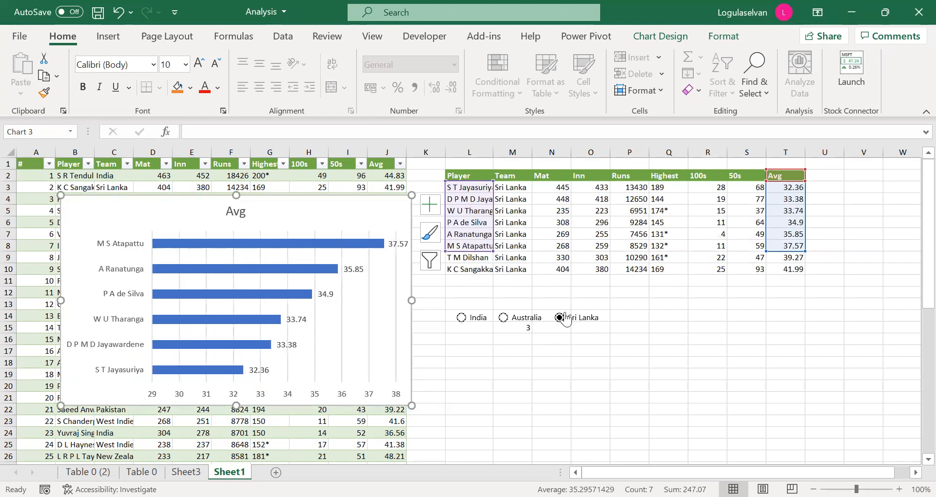
click(504, 319)
click(462, 320)
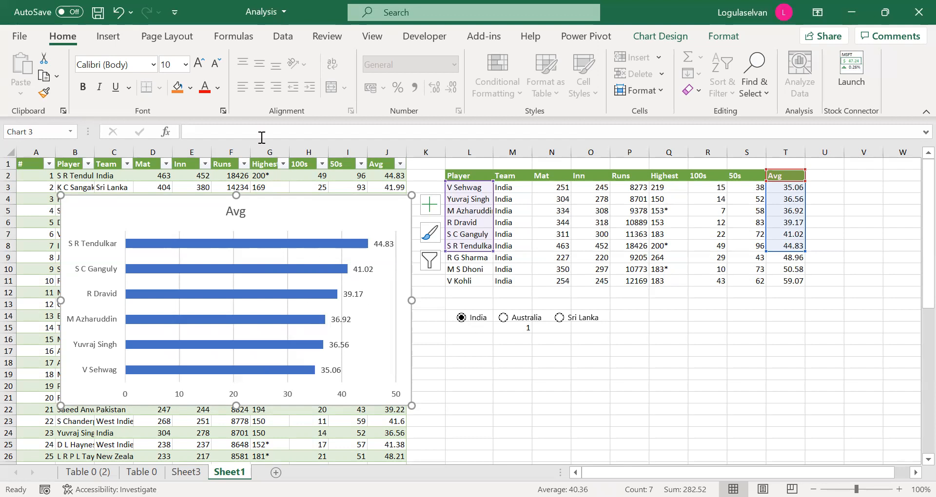
Define a workbook-scoped name Player that refers to the spill range =Sheet1!$L$3#.
click(235, 40)
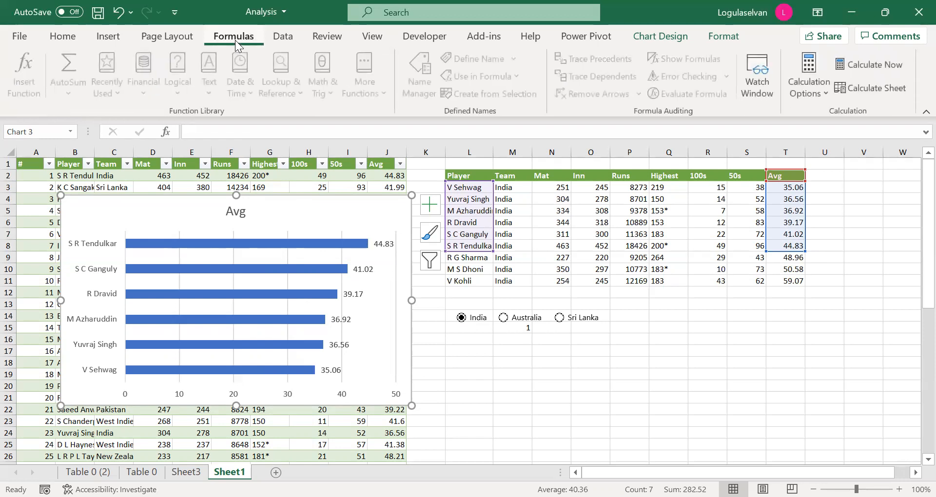
click(419, 171)
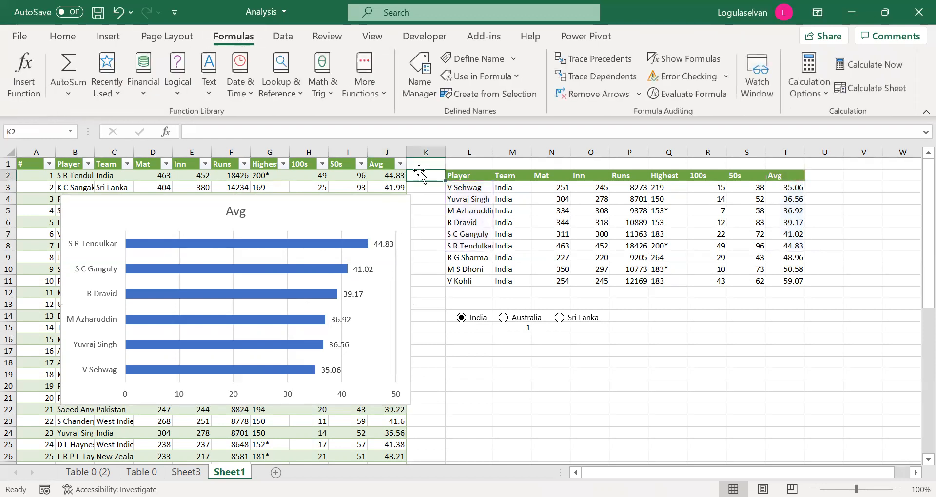
click(495, 59)
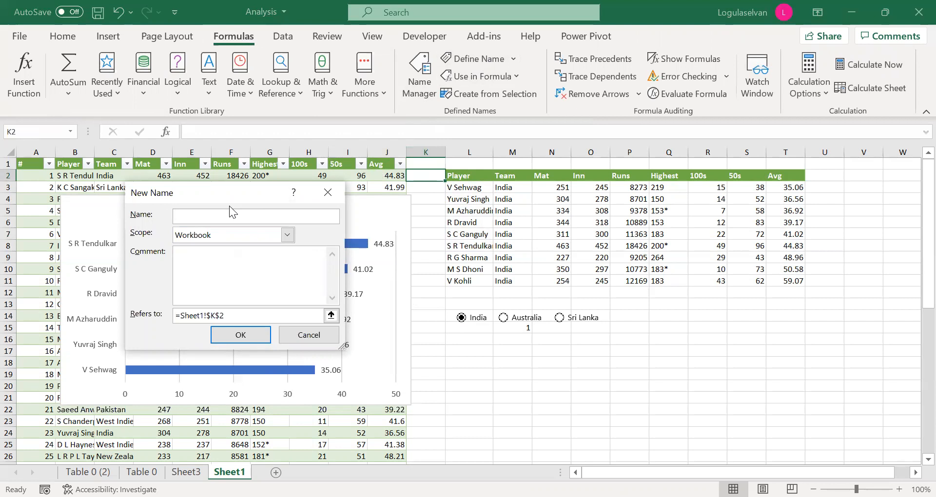
text(Player)
drag(238, 319, 173, 320)
key(BackSpace)
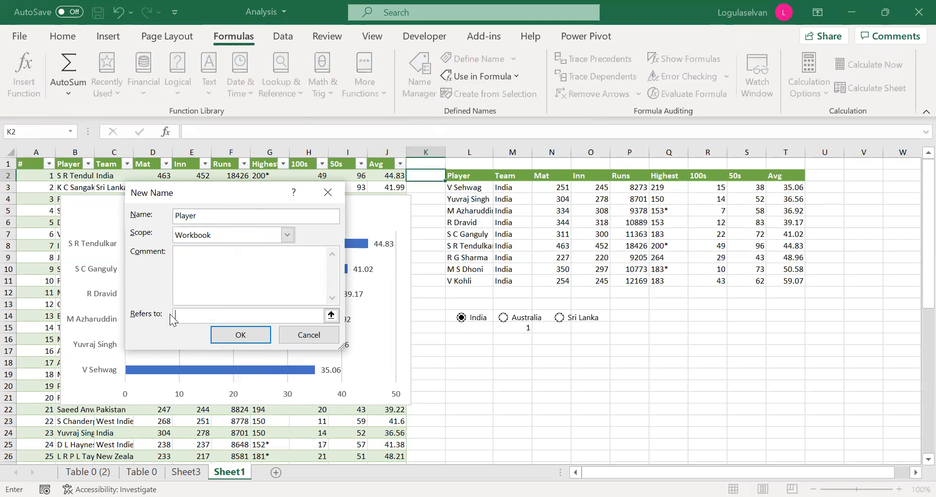
click(471, 187)
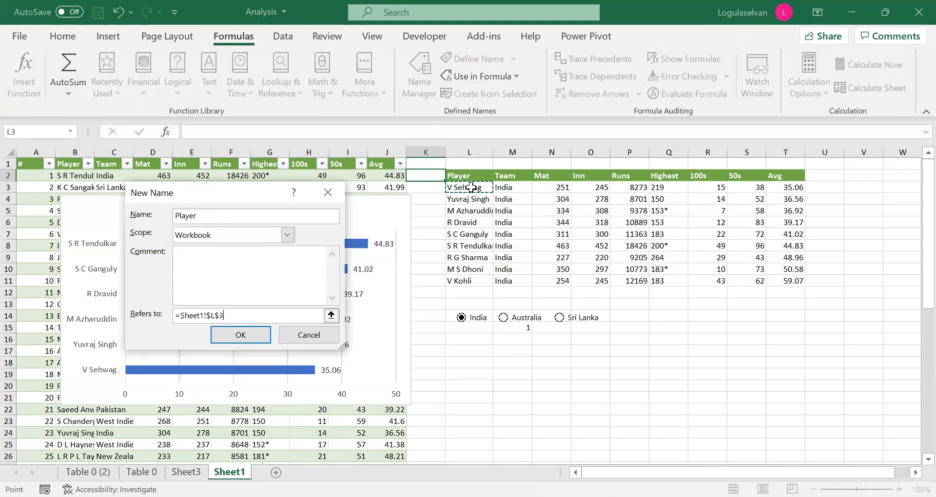
text(#)
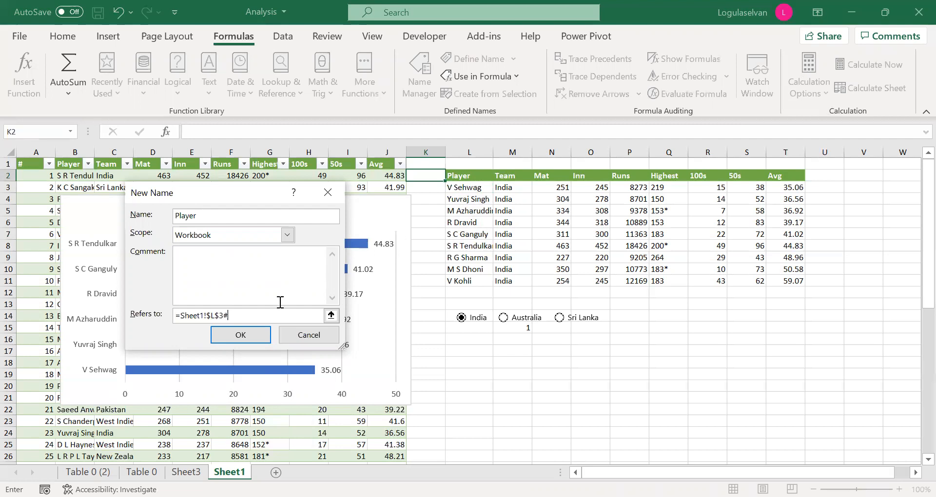
click(250, 336)
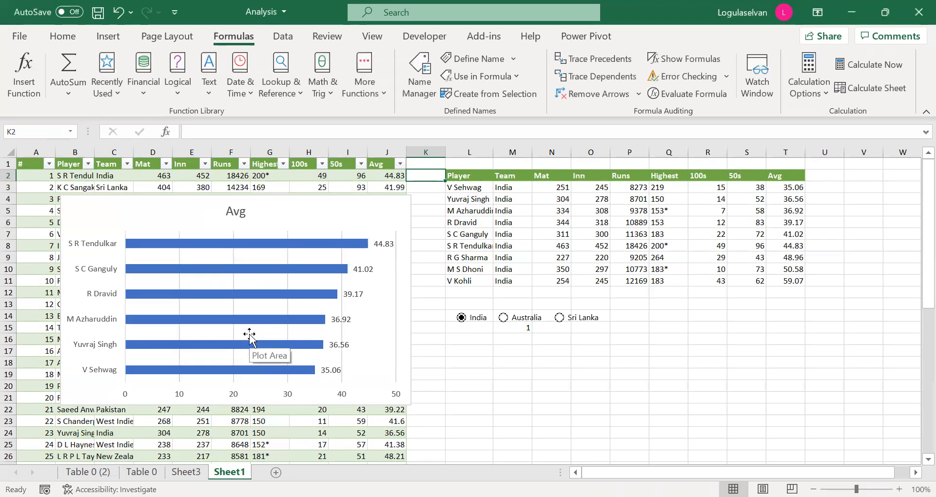
Inspect the range that the defined name Player refers to, without saving any change to its reference.
click(419, 73)
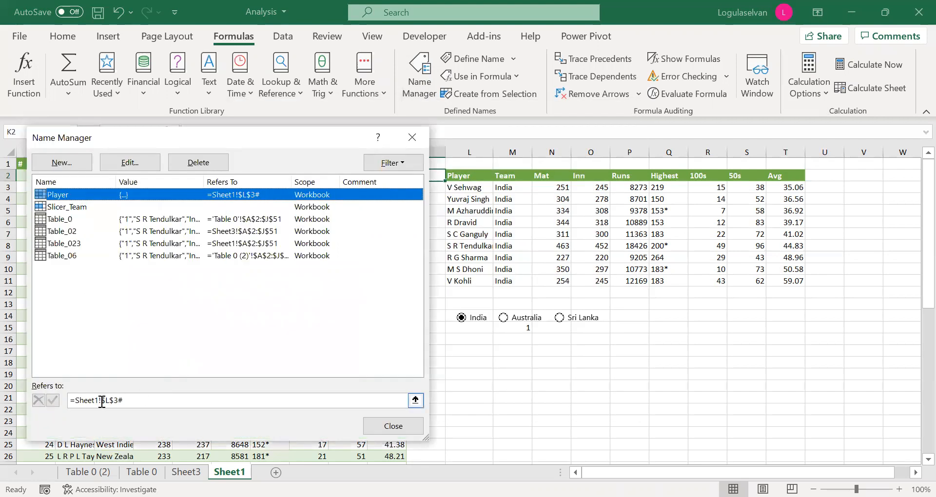
click(103, 401)
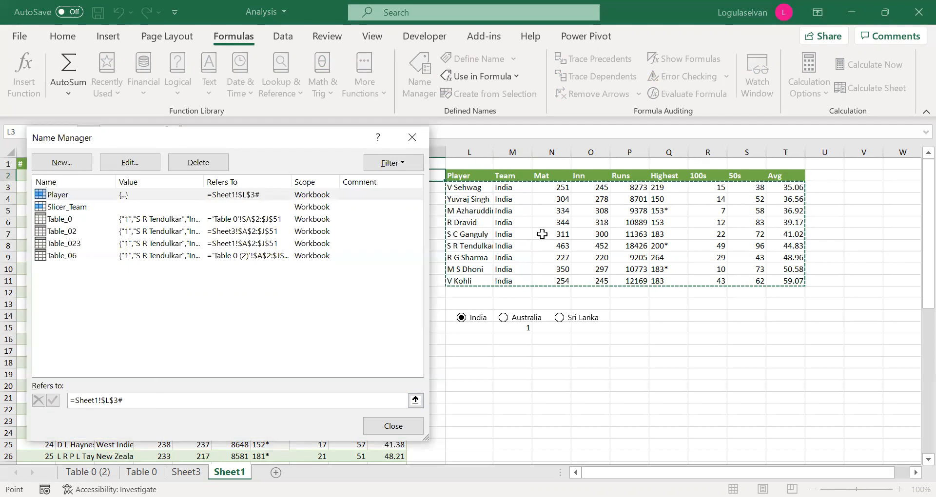
click(131, 401)
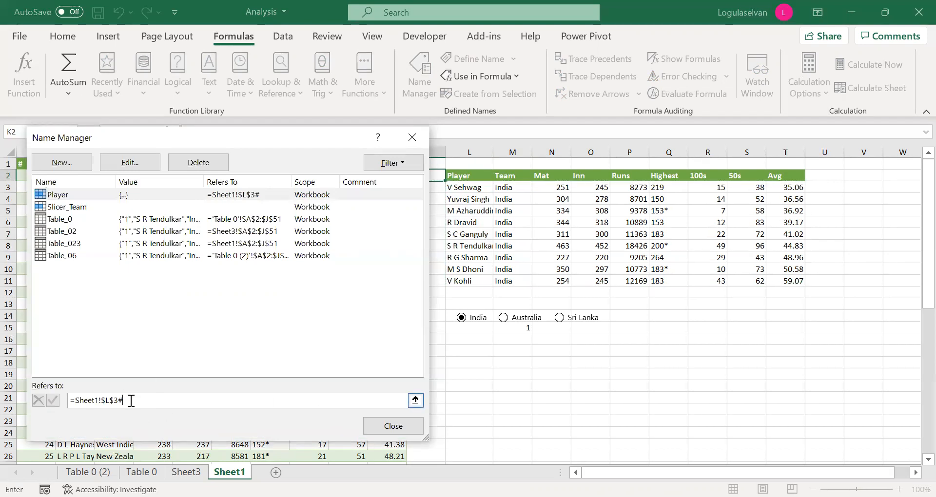
key(BackSpace)
text(#)
click(388, 428)
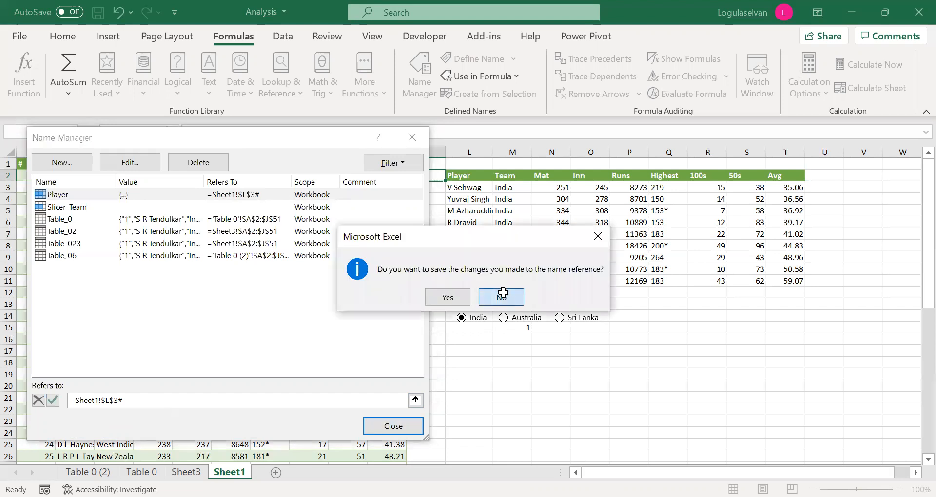
click(502, 296)
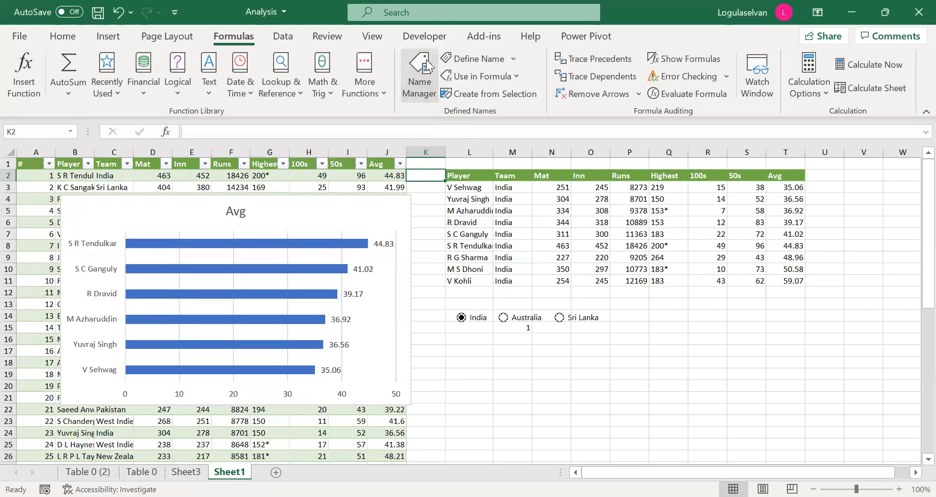
Change the reference of the defined name Player to =INDEX(Sheet1!$L$3#,,1) and check the range it marks.
click(419, 73)
click(125, 401)
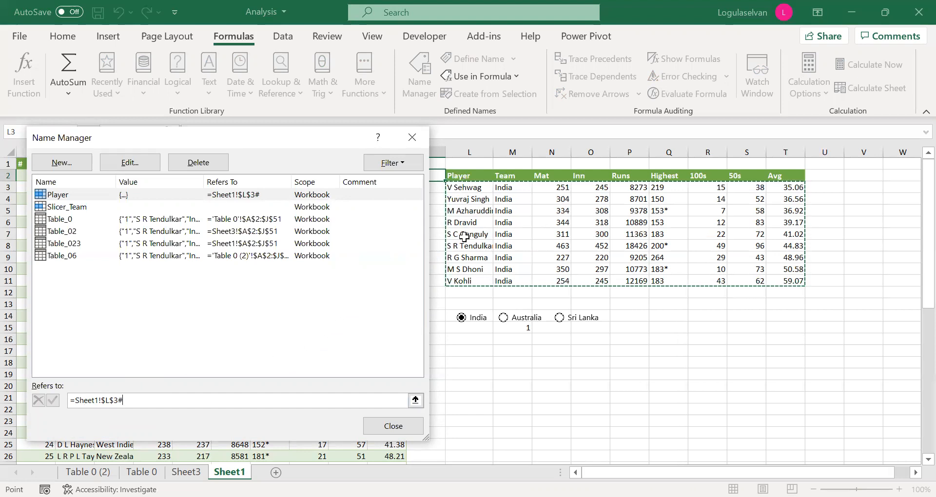
click(75, 401)
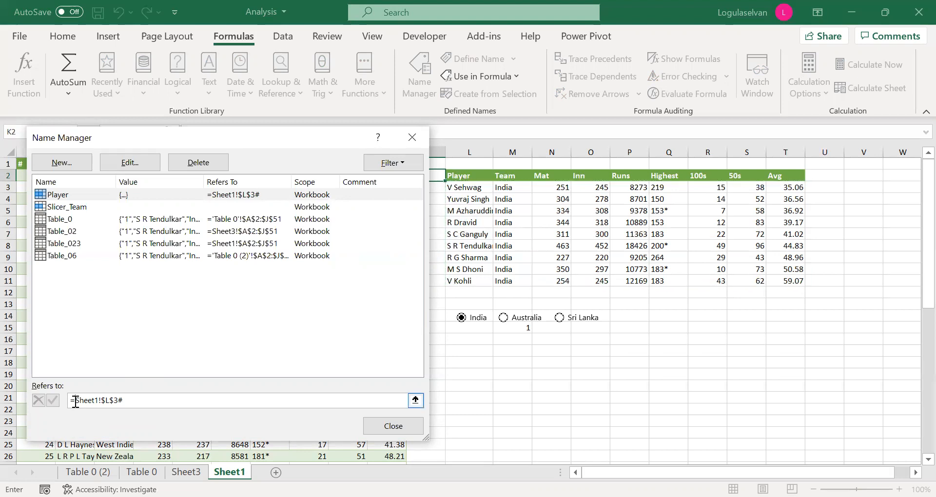
text(Index()
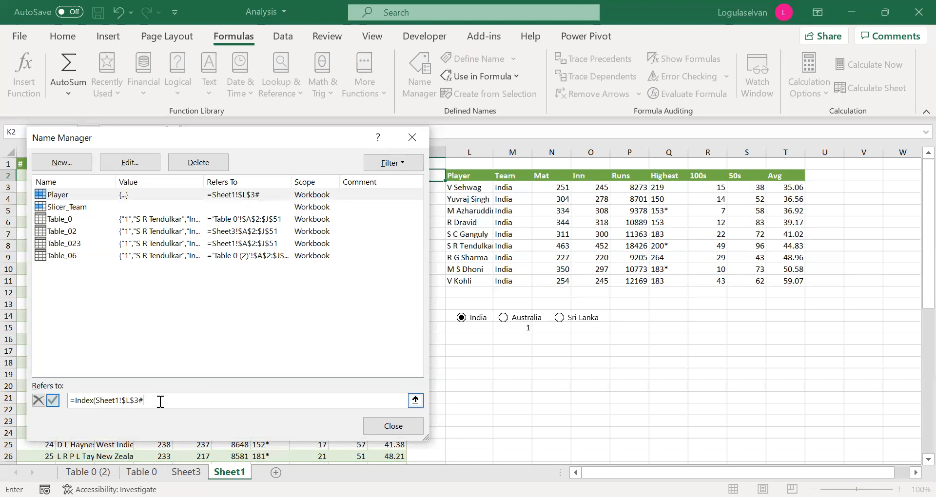
text(,)
text(,1))
key(Return)
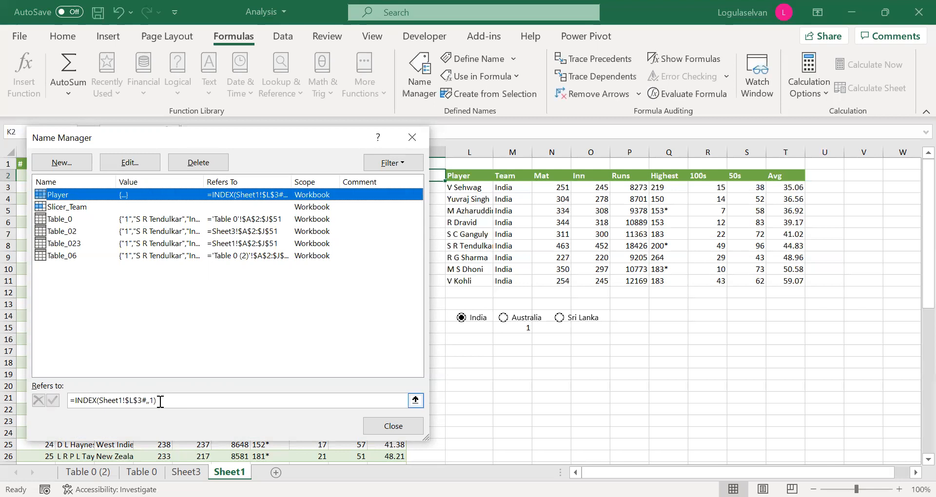
click(135, 401)
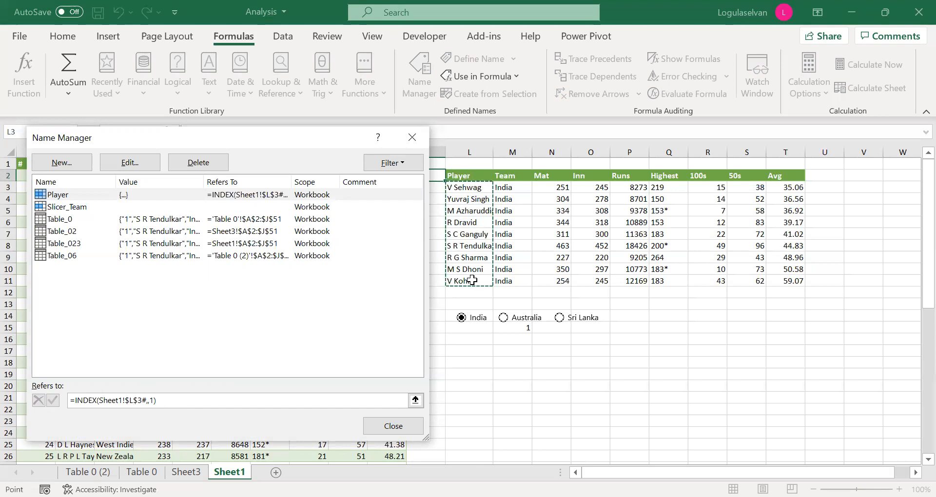
Define a workbook-scoped name Average that refers to =INDEX(Sheet1!$L$3#,,9), reusing the formula of the Player name.
drag(169, 400, 34, 394)
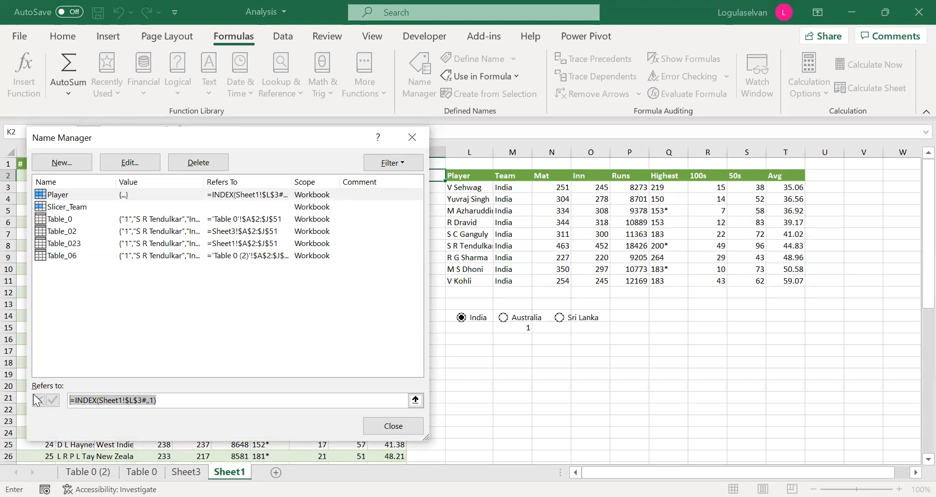
click(75, 166)
click(88, 171)
text(Ave)
text(rgae)
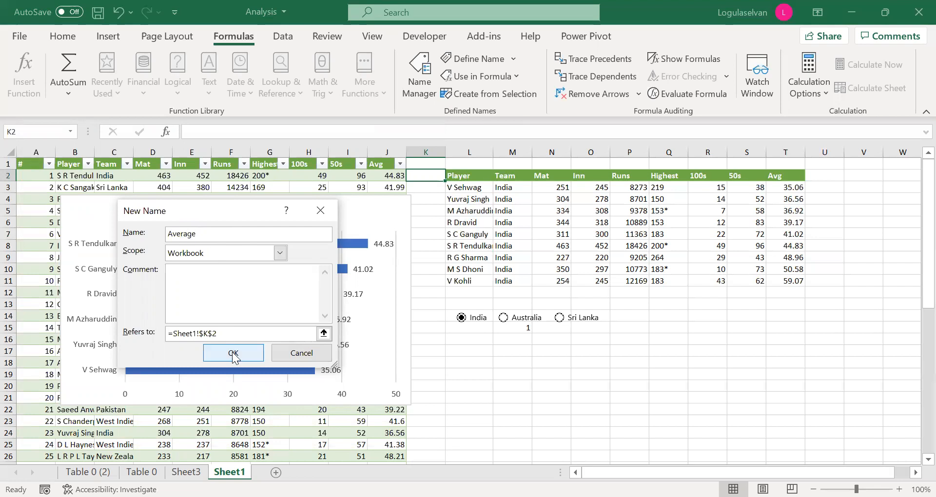
drag(228, 333, 170, 333)
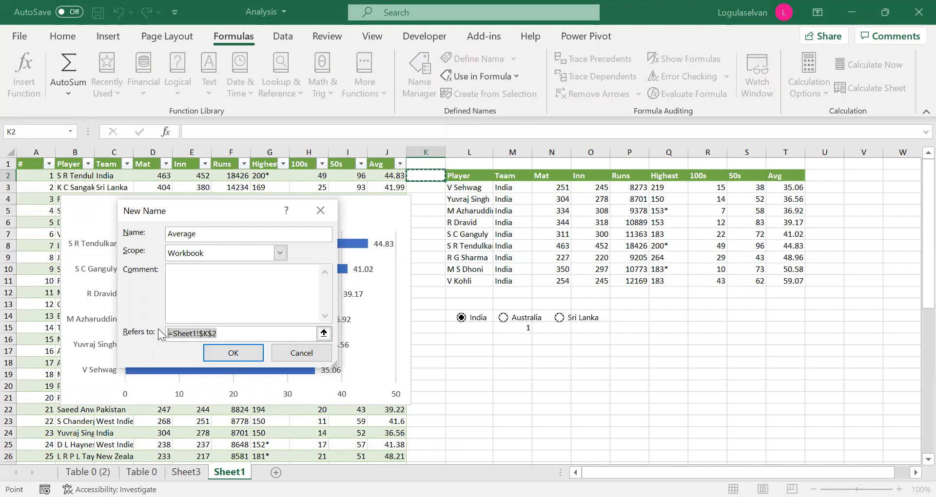
key(ctrl+v)
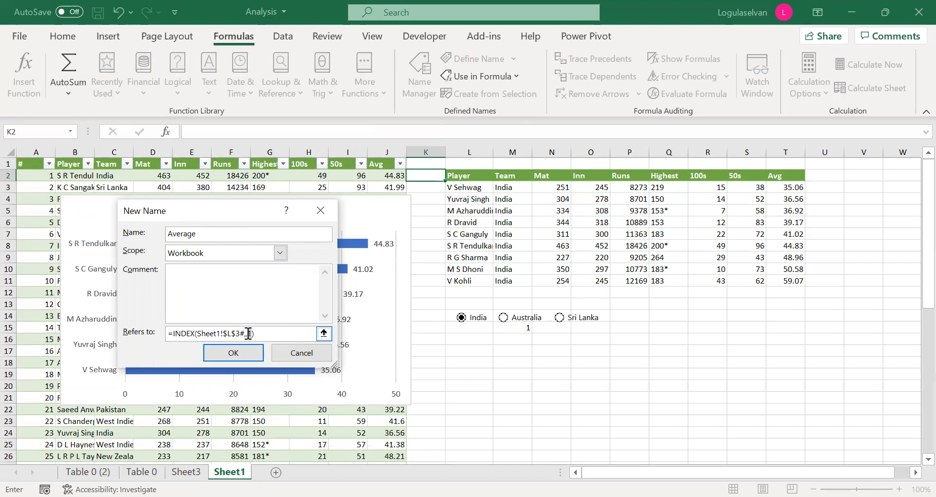
text(9)
click(236, 355)
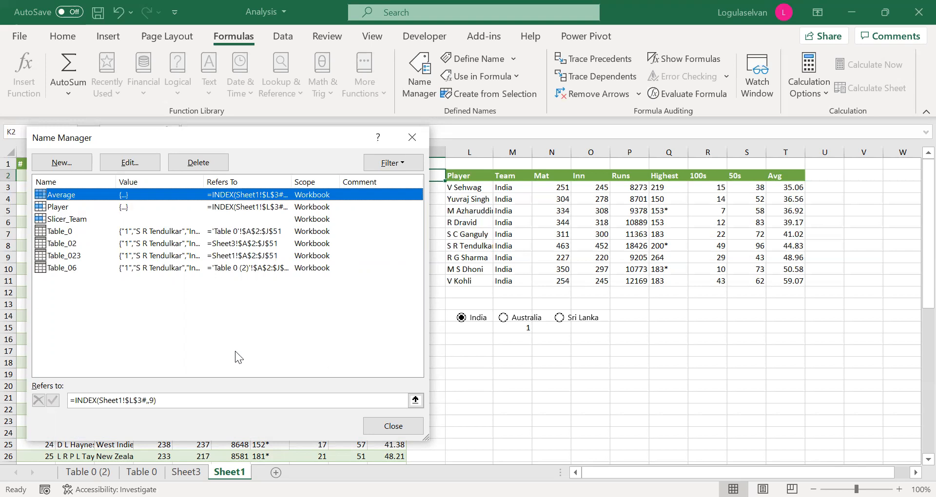
click(388, 428)
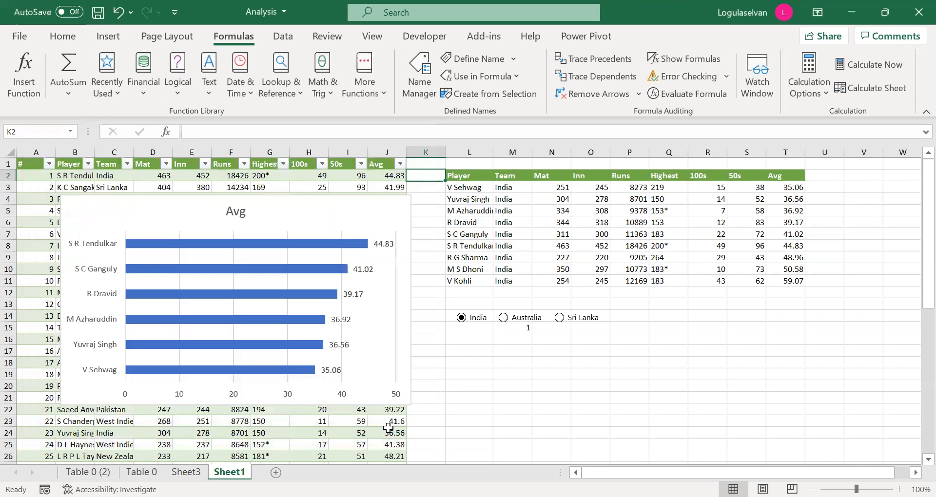
Set the series values of the chart's Avg series to the defined name with =Sheet1!Average.
click(350, 218)
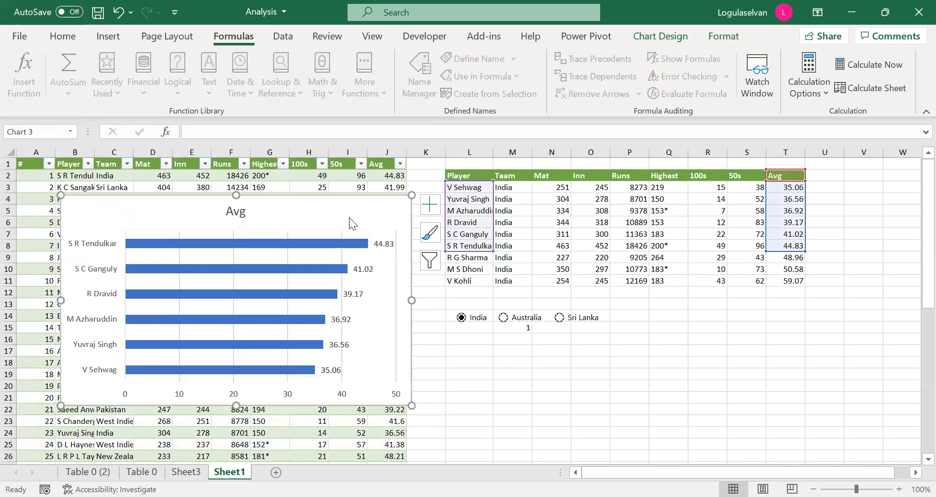
right_click(350, 217)
click(409, 261)
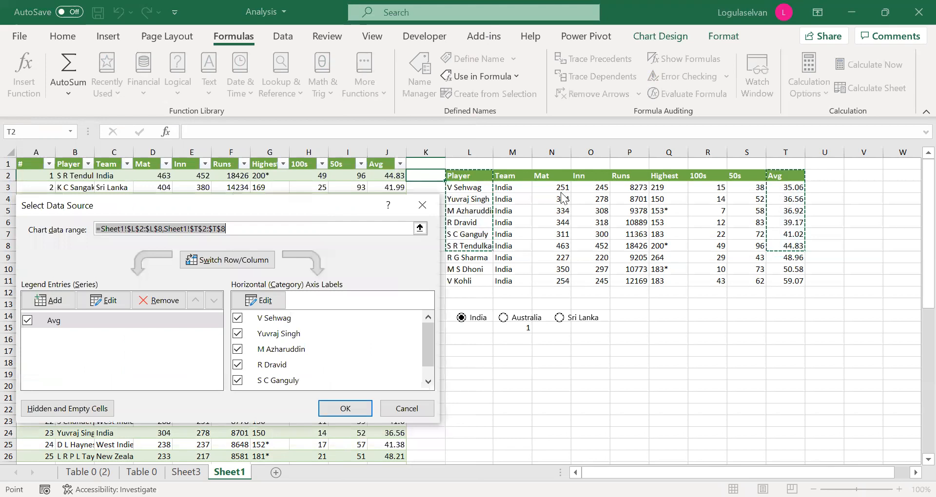
click(399, 307)
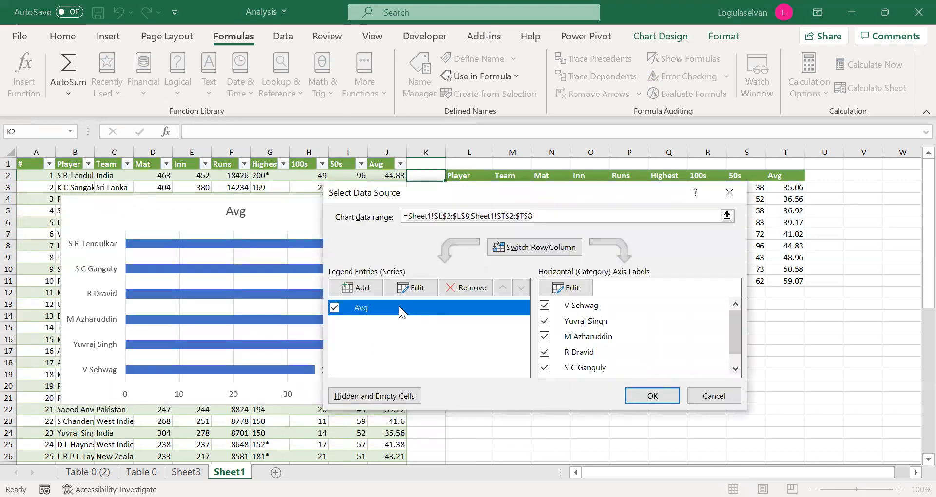
click(403, 289)
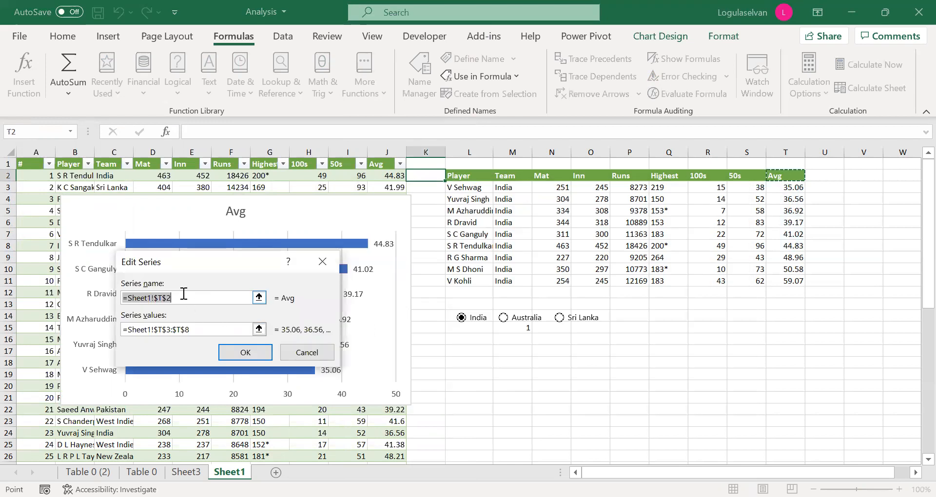
click(197, 329)
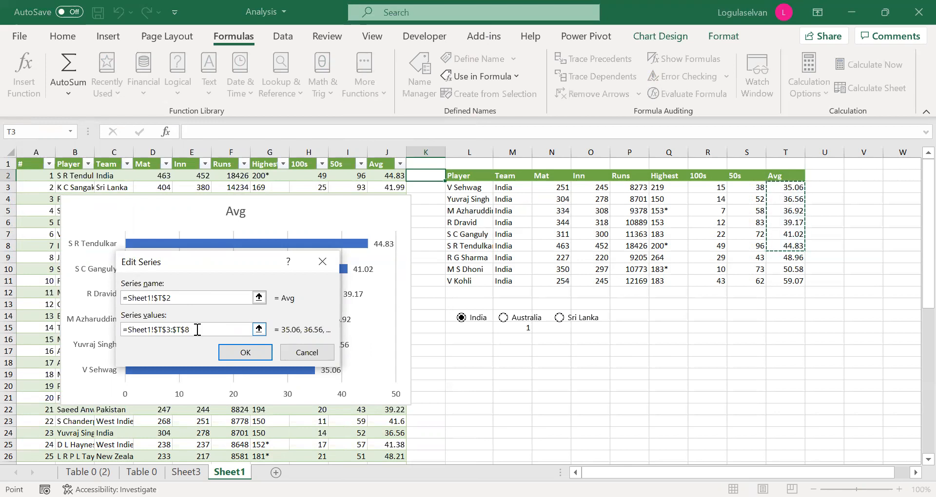
key(BackSpace)
key(BackSpace)
key(BackSpace)
key(BackSpace)
key(BackSpace)
key(BackSpace)
key(BackSpace)
key(BackSpace)
key(BackSpace)
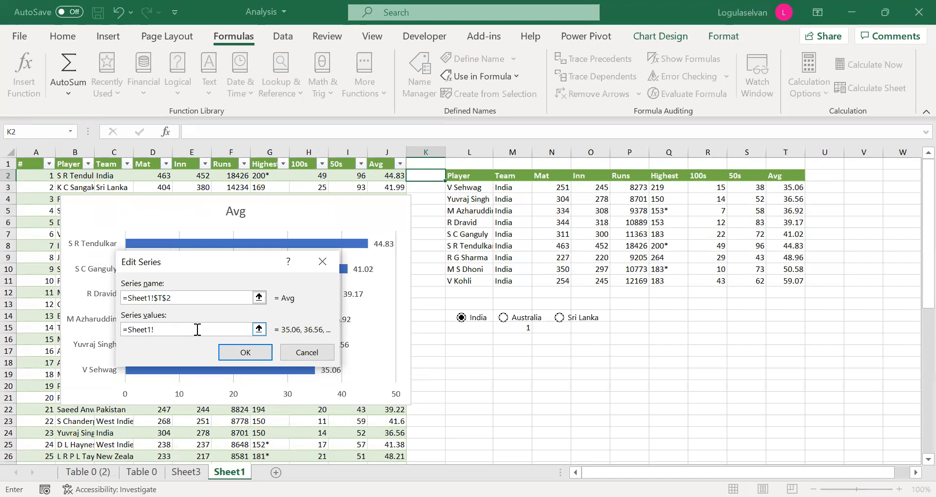
text(Average)
click(257, 353)
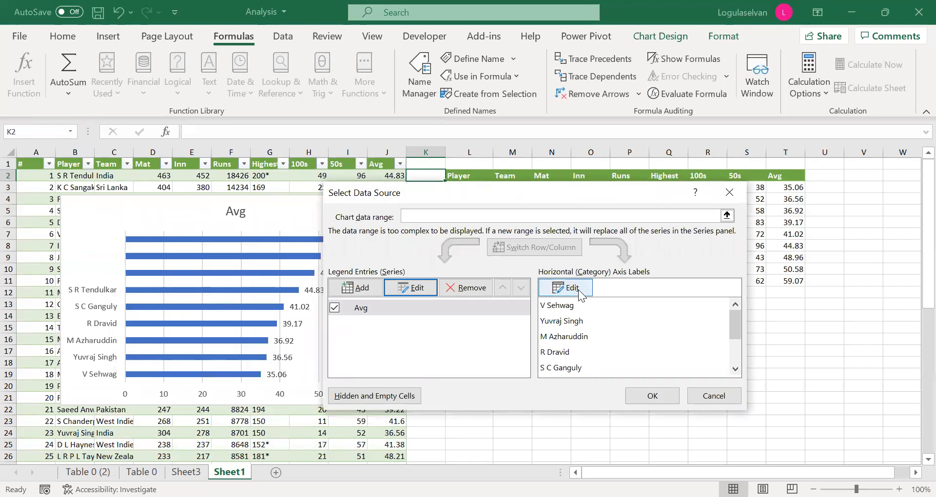
Set the chart's horizontal axis label range to =Sheet1!Player and apply the new data source.
click(580, 289)
click(193, 318)
key(BackSpace)
key(BackSpace)
key(BackSpace)
key(BackSpace)
key(BackSpace)
key(BackSpace)
key(BackSpace)
key(BackSpace)
key(BackSpace)
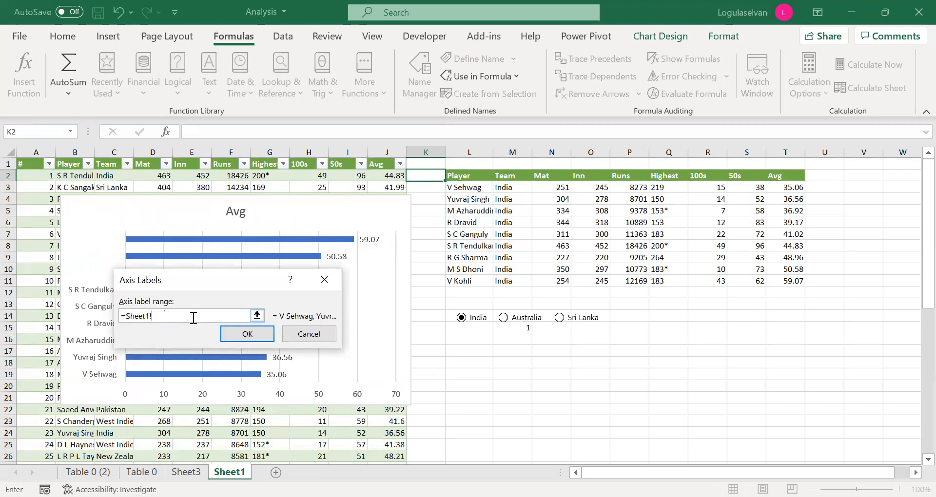
text(Pl)
text(ayer)
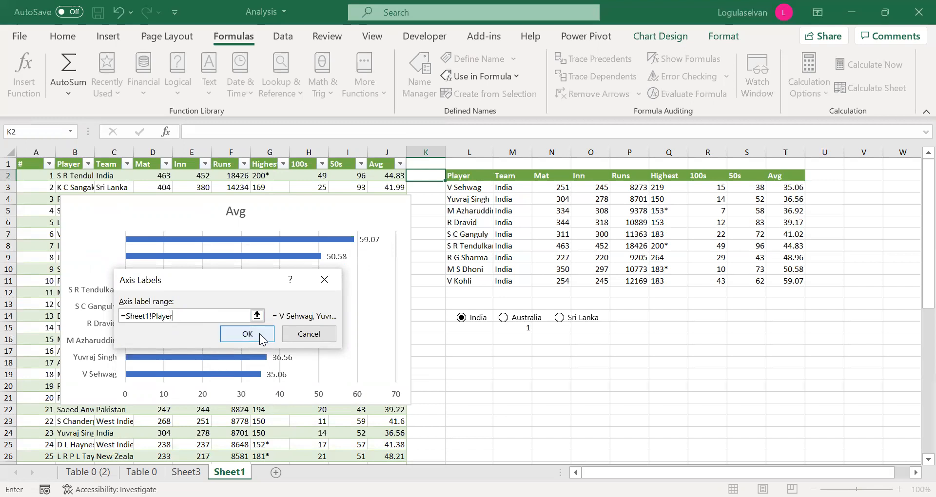
click(259, 333)
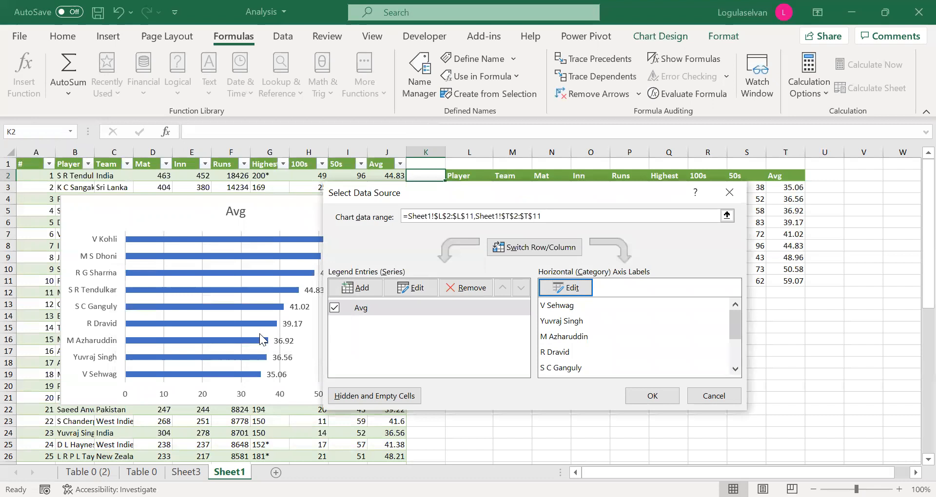
click(652, 395)
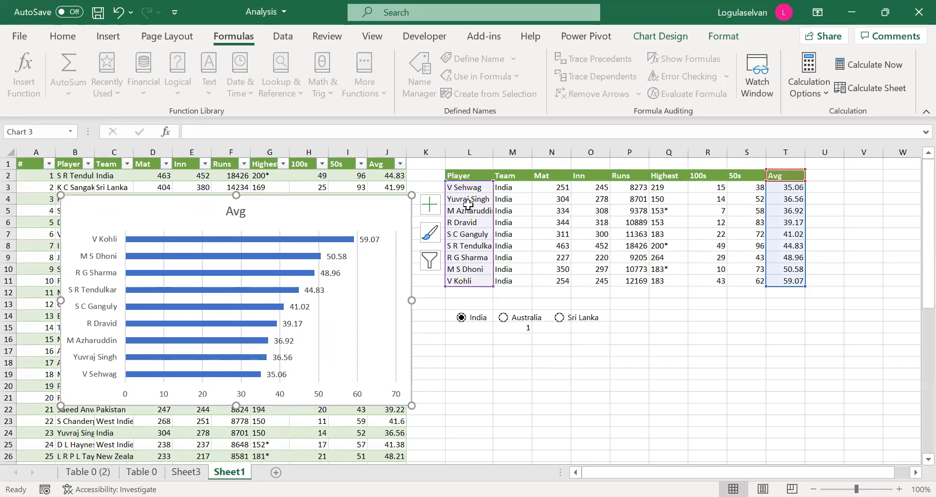
Test the dynamic chart by switching the team option to Australia, Sri Lanka and back to India.
click(504, 317)
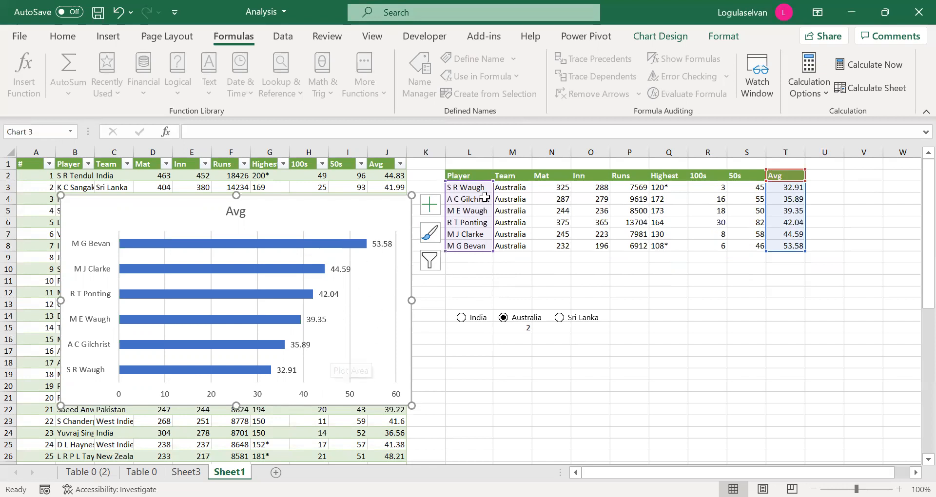
click(558, 319)
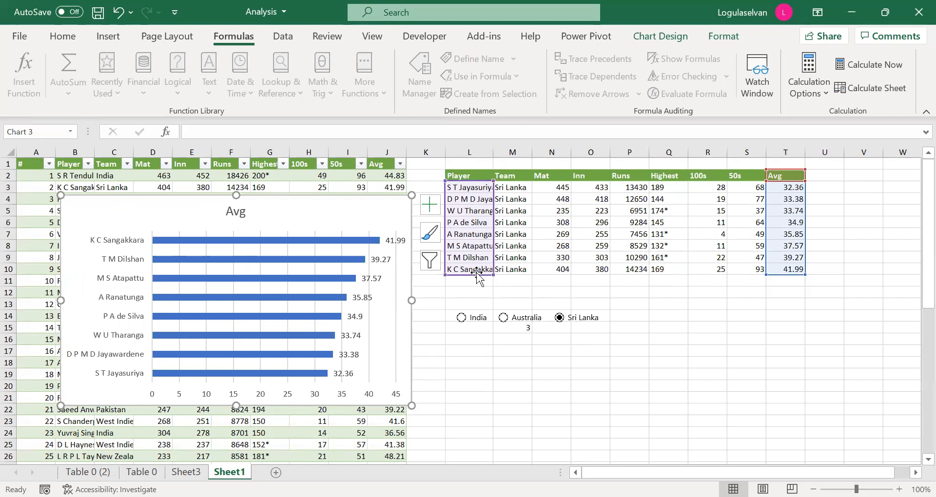
click(461, 317)
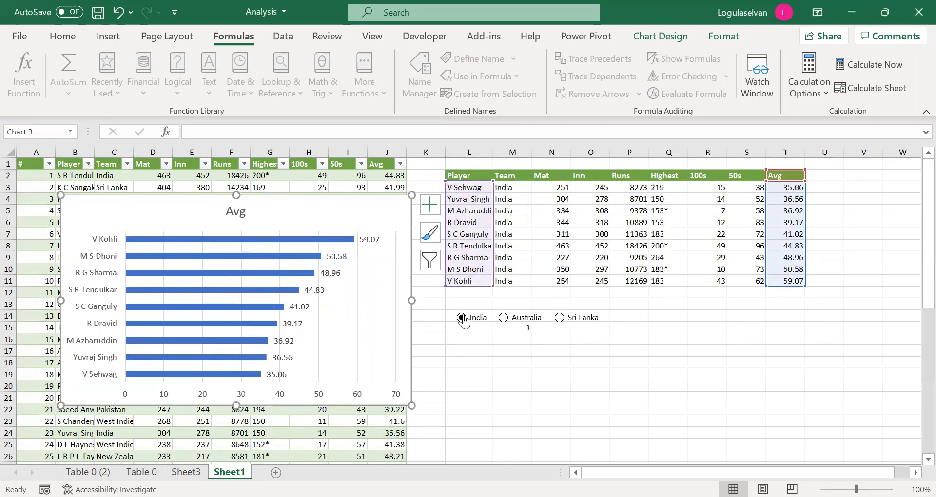